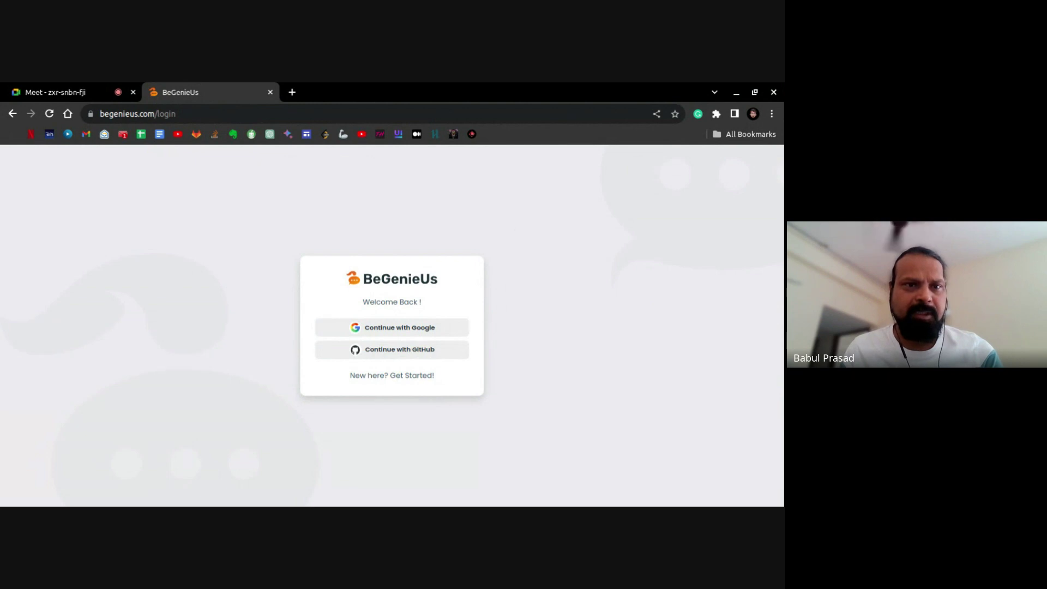
Strip 'login' from the address to reach begenieus.com, then sign in with Google.
double_click(180, 109)
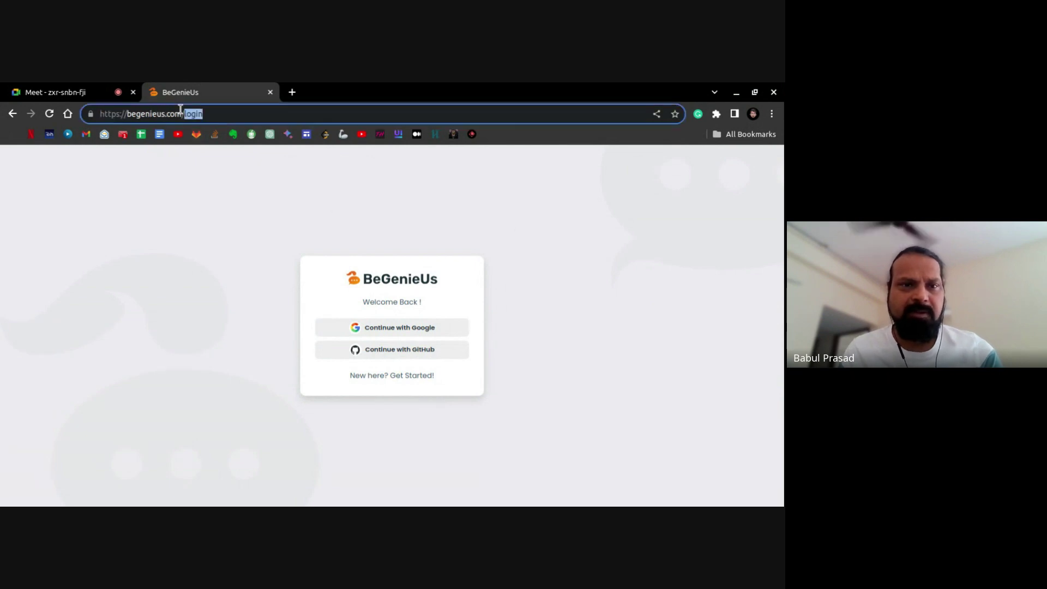
key("BackSpace")
key("Return")
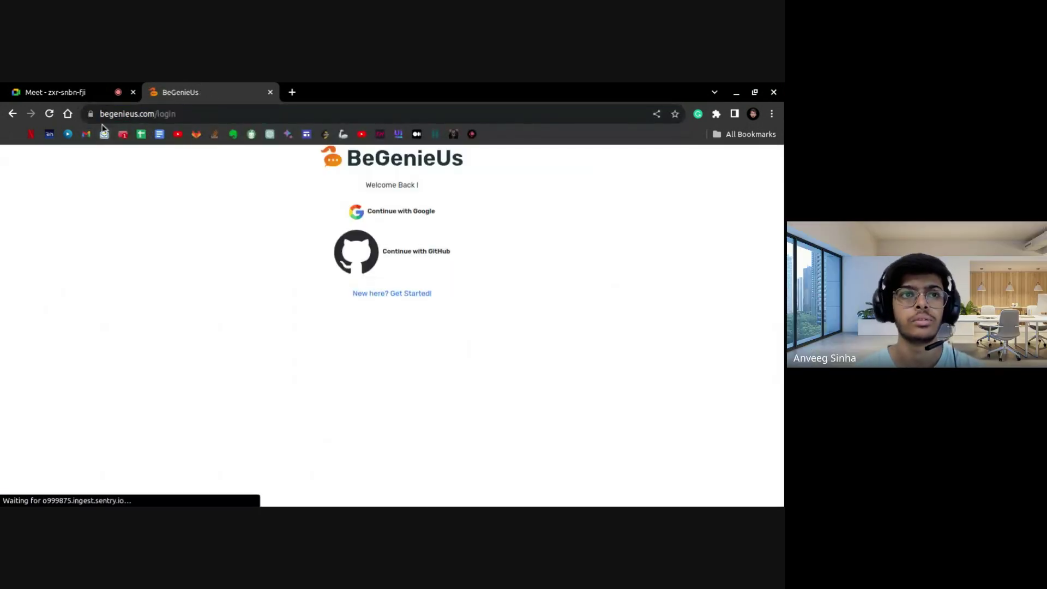
double_click(182, 114)
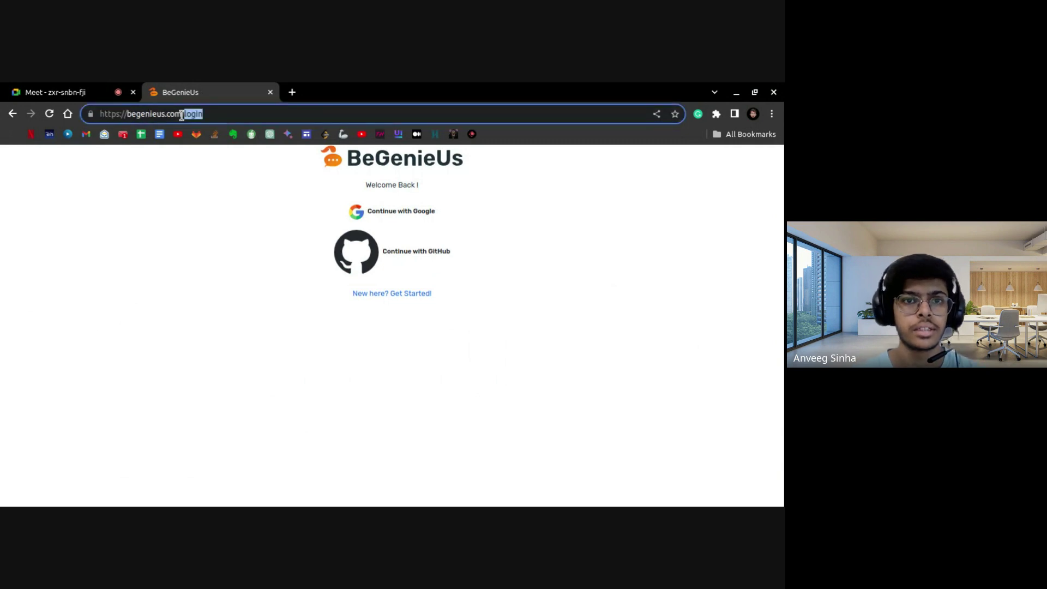
key("BackSpace")
key("Return")
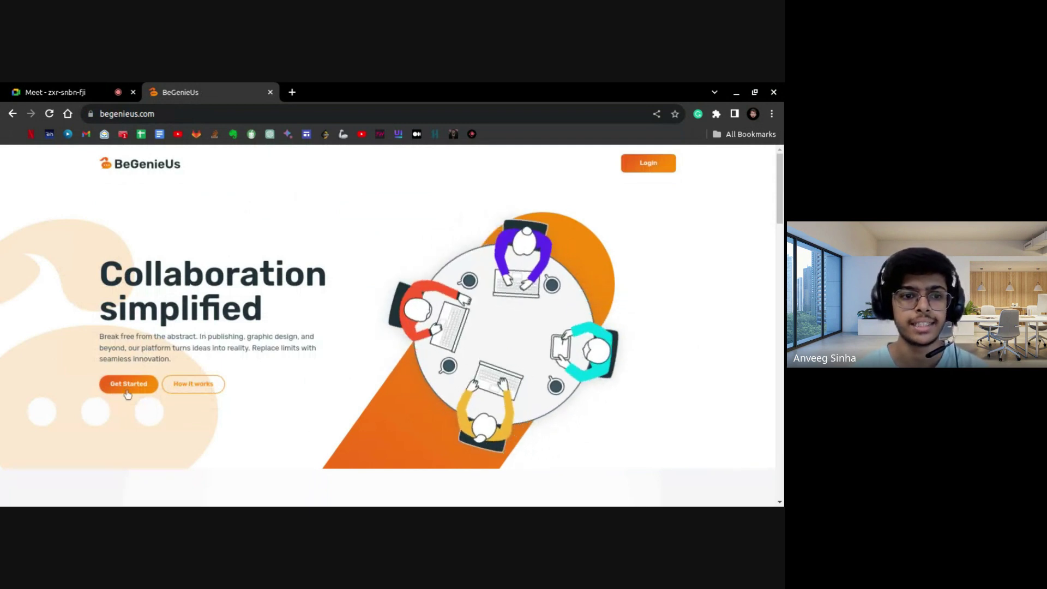
left_click(642, 166)
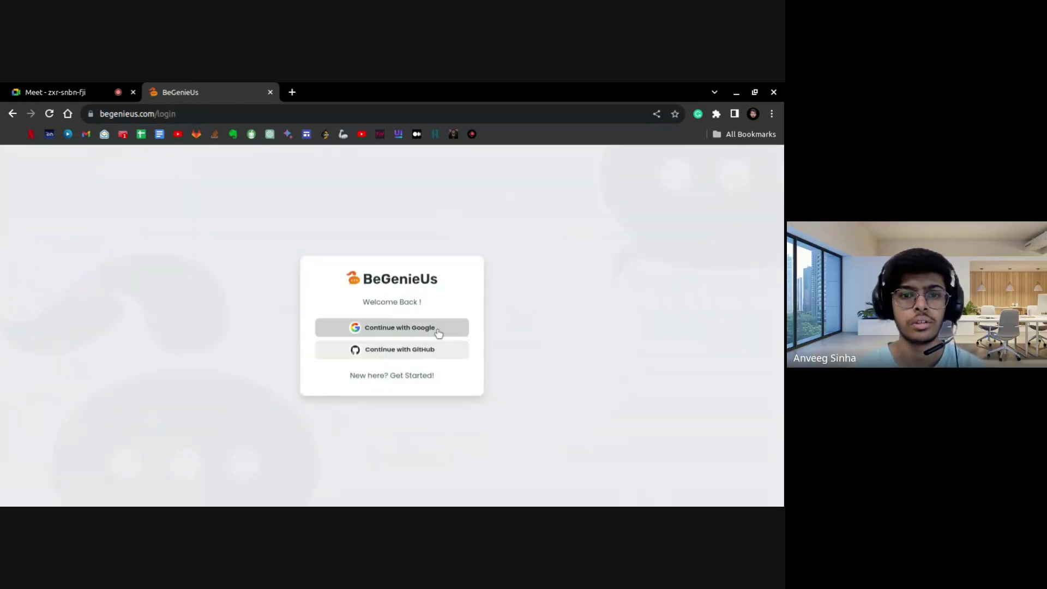
left_click(400, 333)
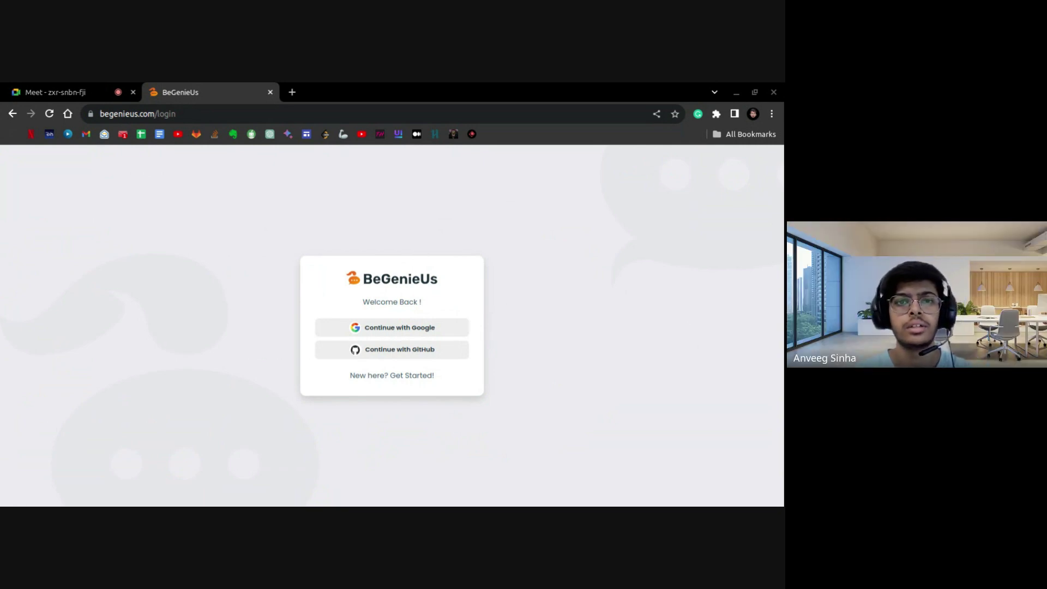
Finish Google sign-in and play the Chat Circles Part-1, then Part-2 tutorial videos.
left_click(392, 327)
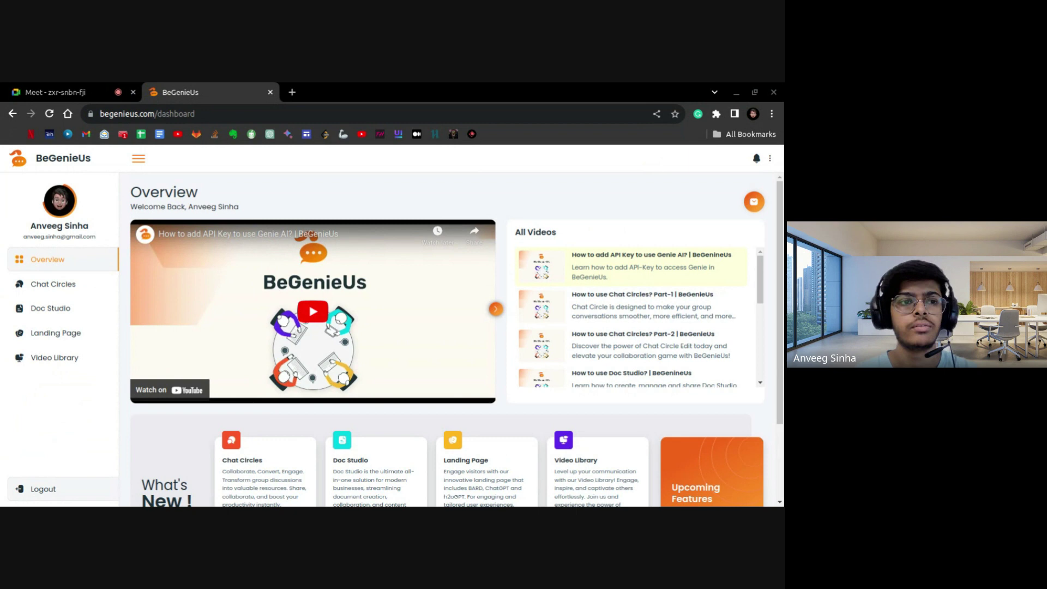
left_click(615, 315)
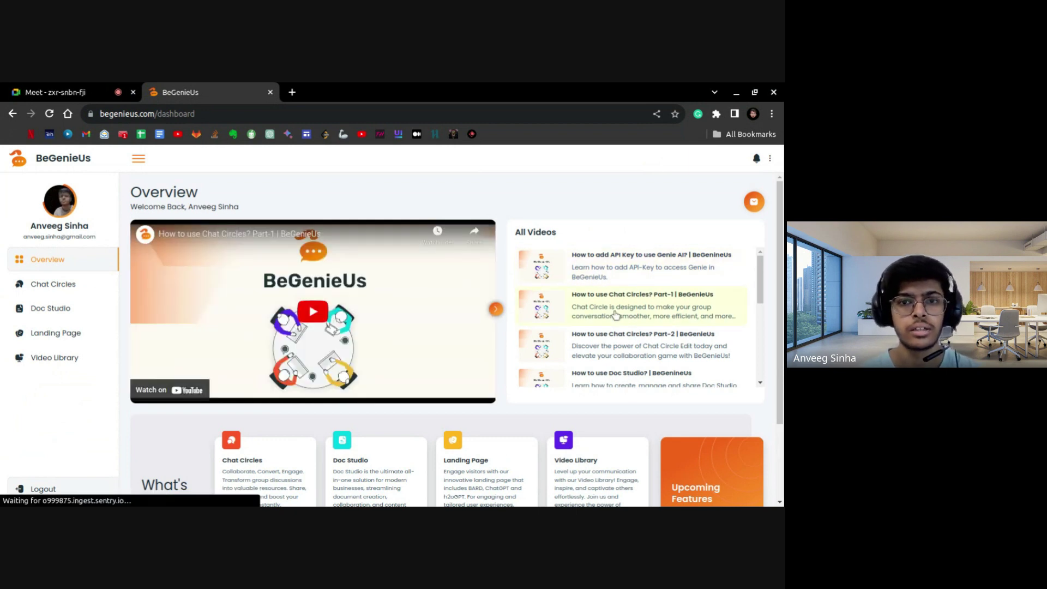
left_click(618, 335)
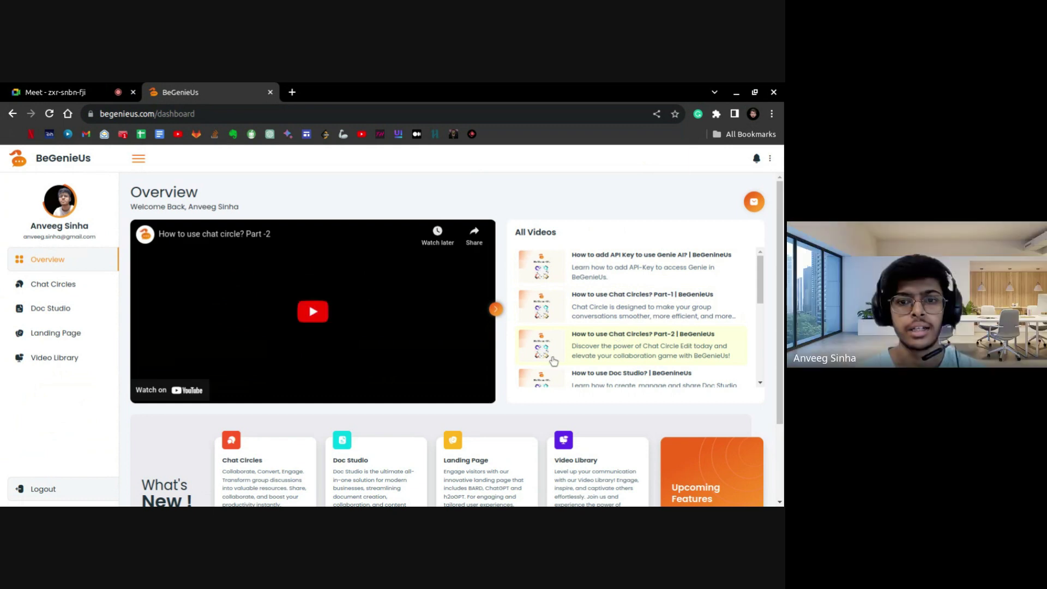
scroll(509, 399, "down", 2)
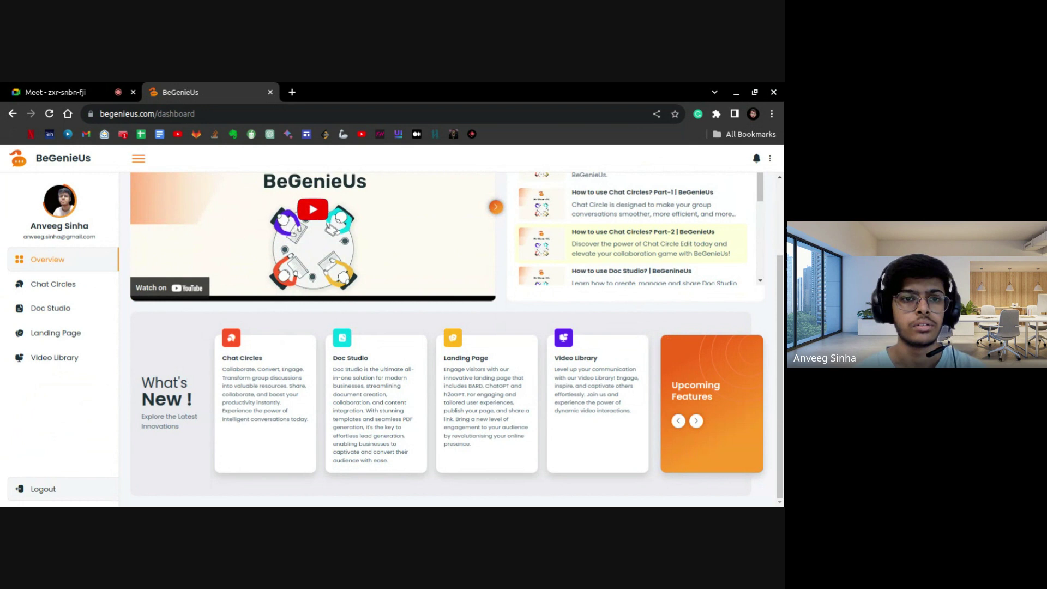
scroll(448, 338, "up", 2)
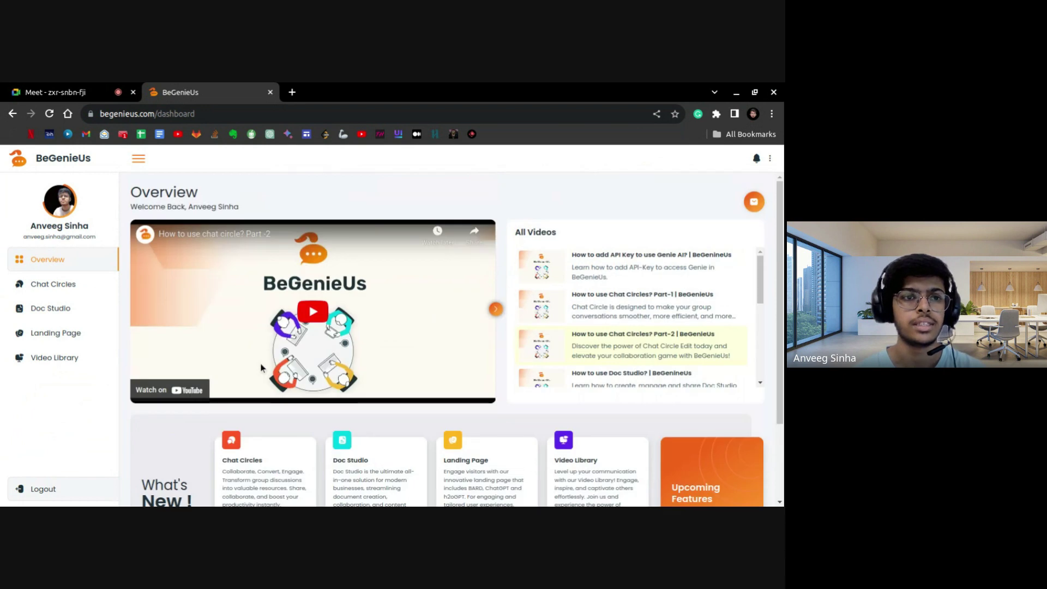
Open Chat Circles, return to Overview, then go back to Chat Circles.
left_click(74, 292)
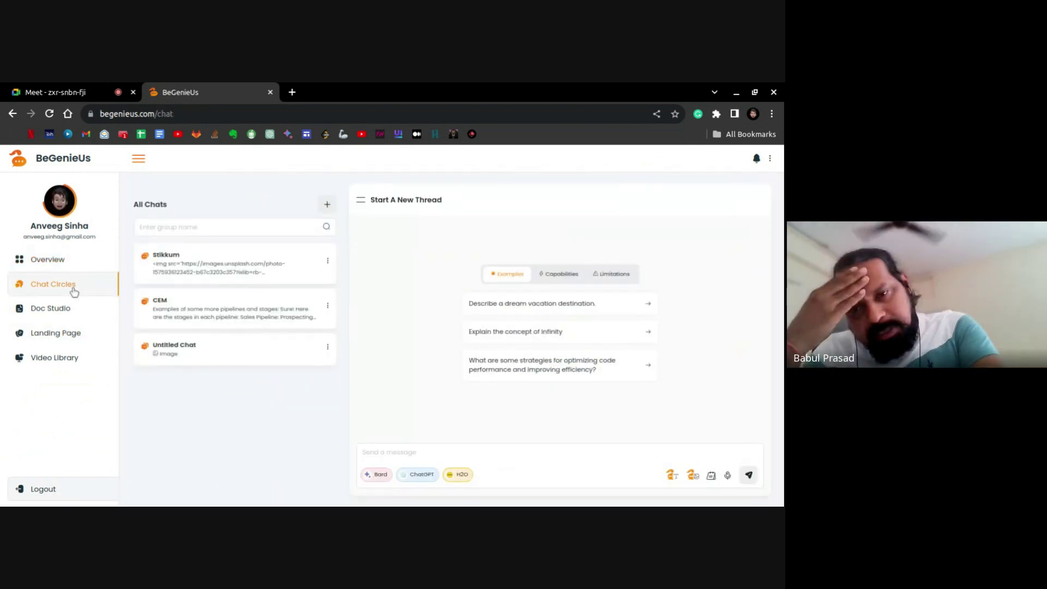
left_click(52, 261)
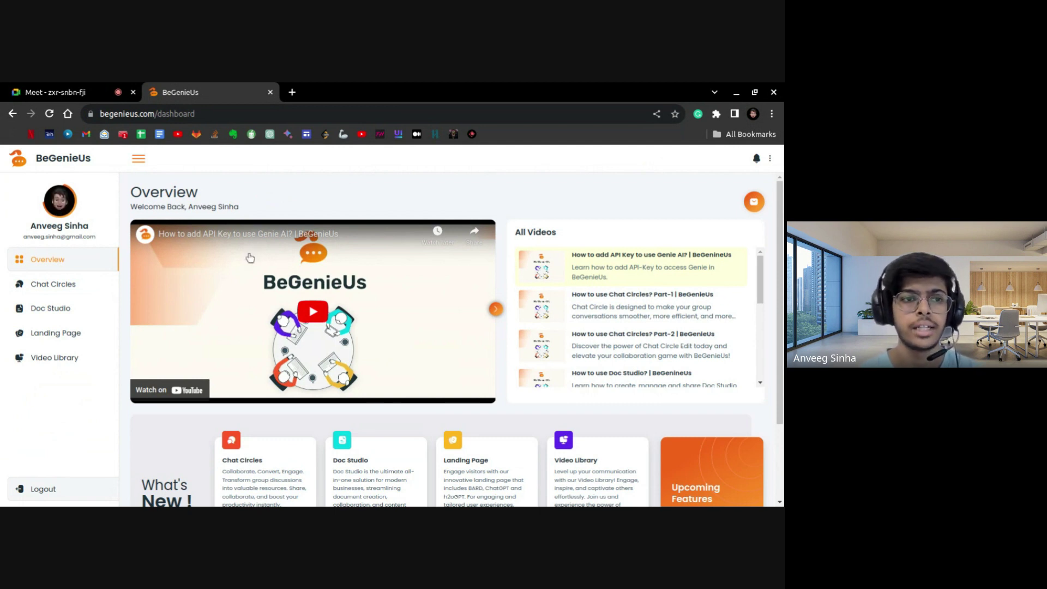
left_click(79, 282)
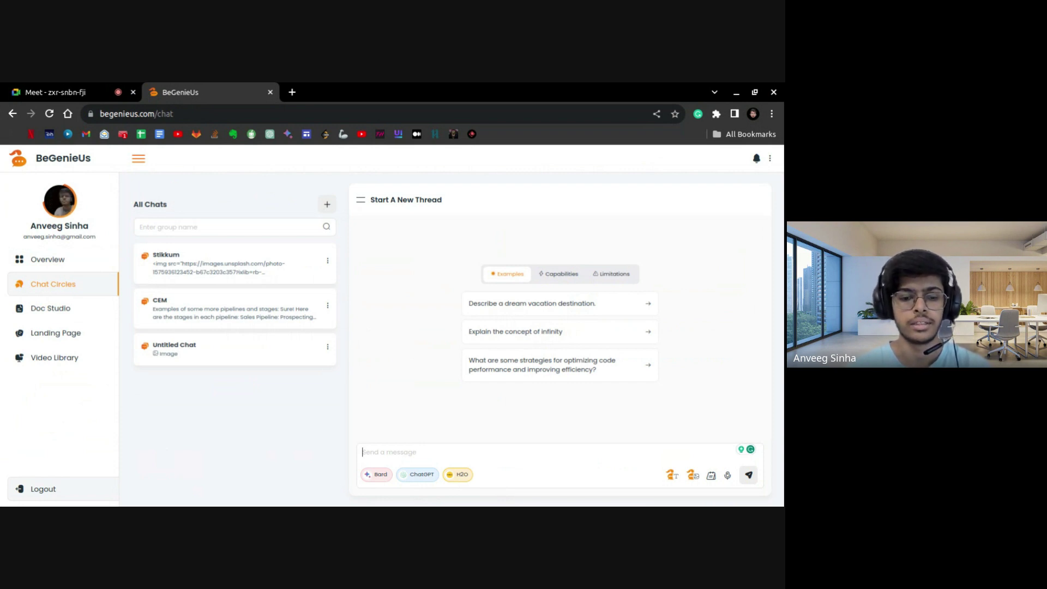
Type 'Hello All, Lets talk about upcoming events' in the message box and send it.
type("Hello All, Let")
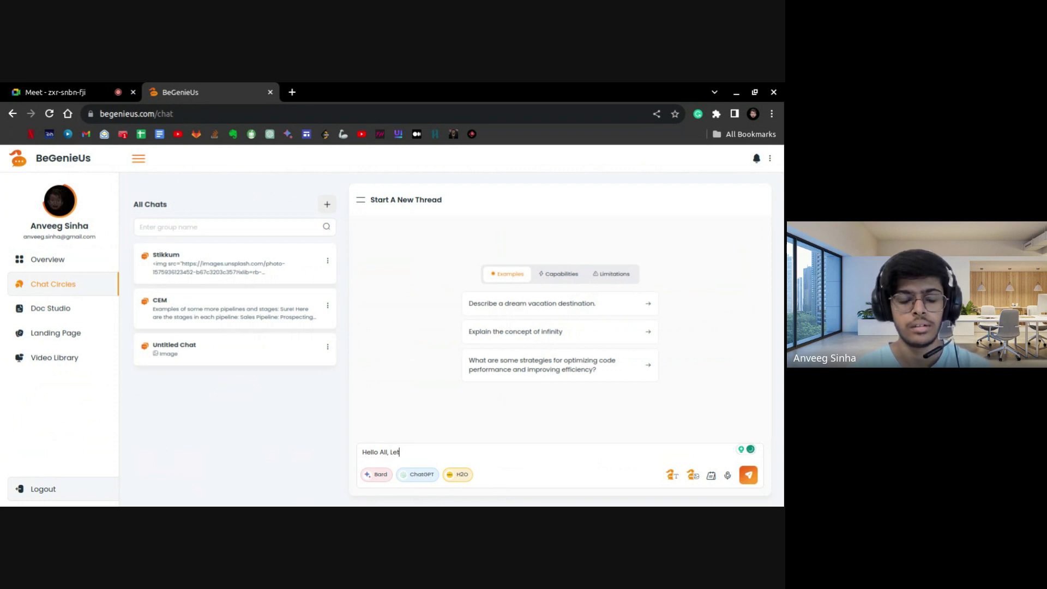
type("s ta")
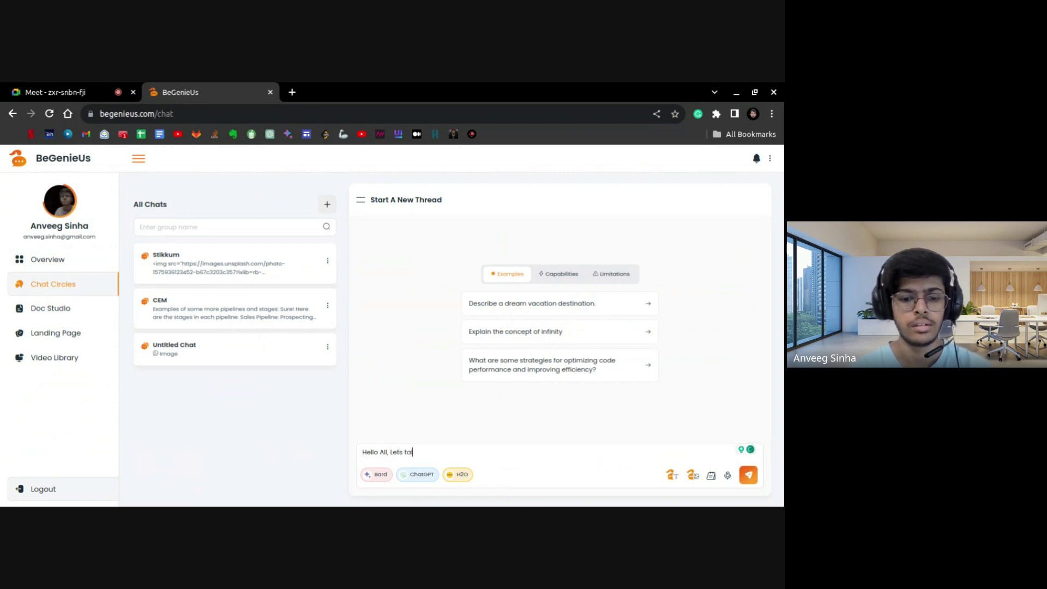
type("lk about")
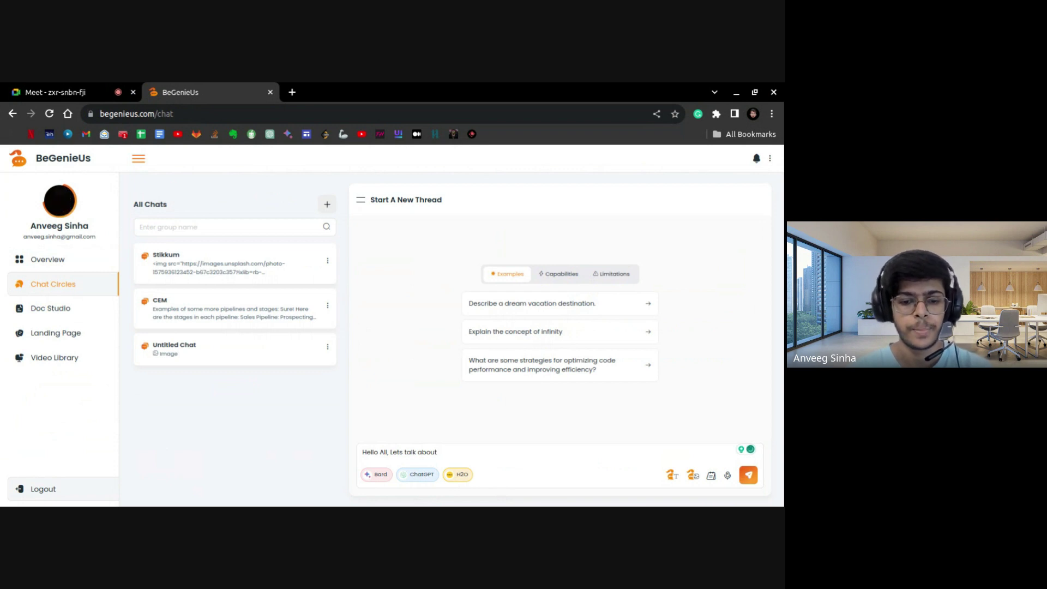
type(" upcoming events")
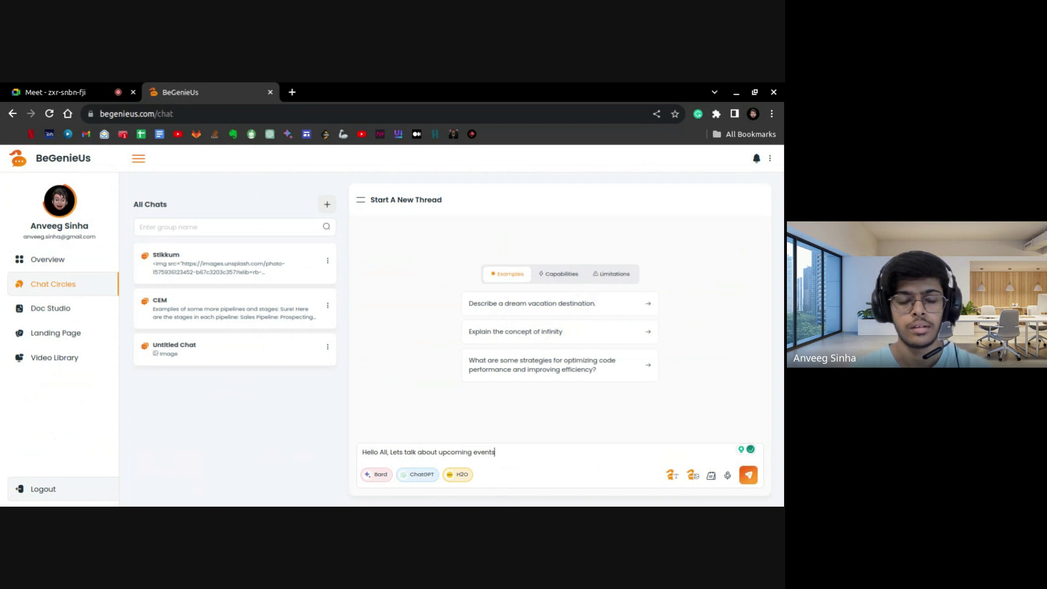
key("Return")
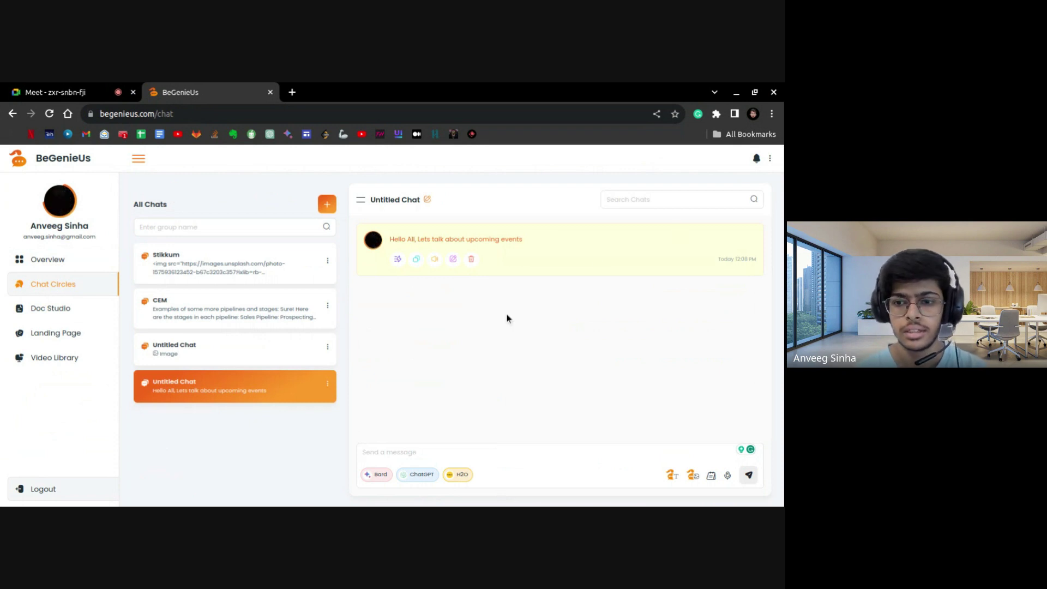
Share the new Untitled Chat and copy its join link from Add Participants.
left_click(327, 383)
left_click(306, 412)
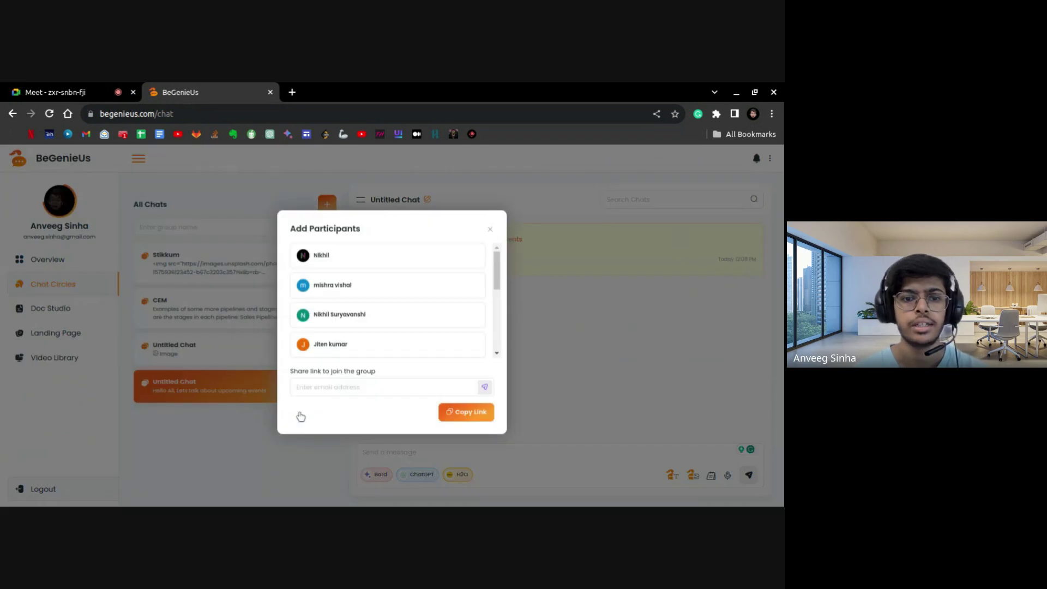
left_click(460, 422)
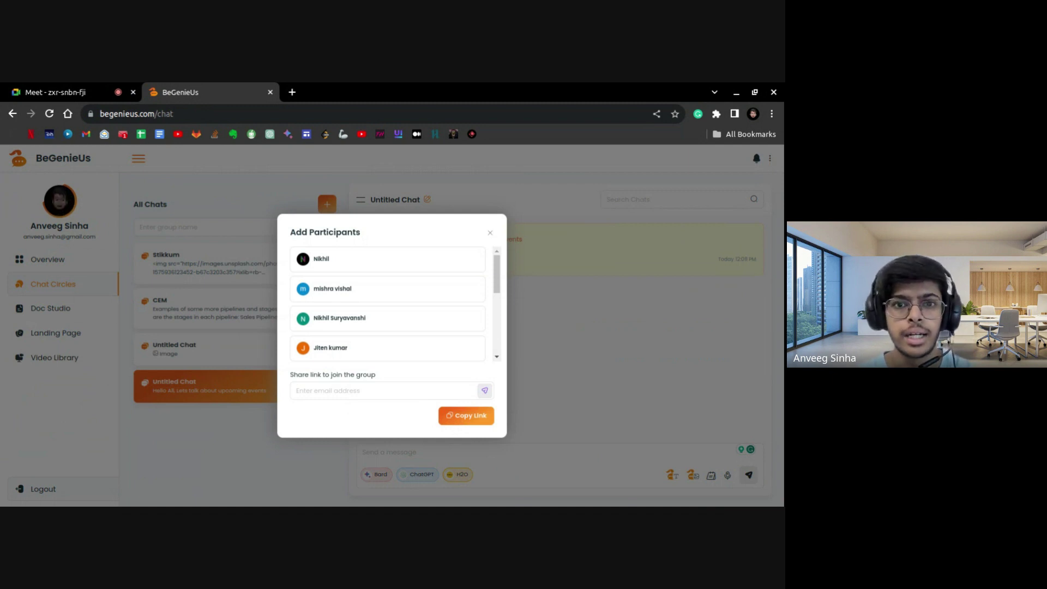
Replace the 'Untitled Chat' title with 'Events' and save it.
left_click(492, 236)
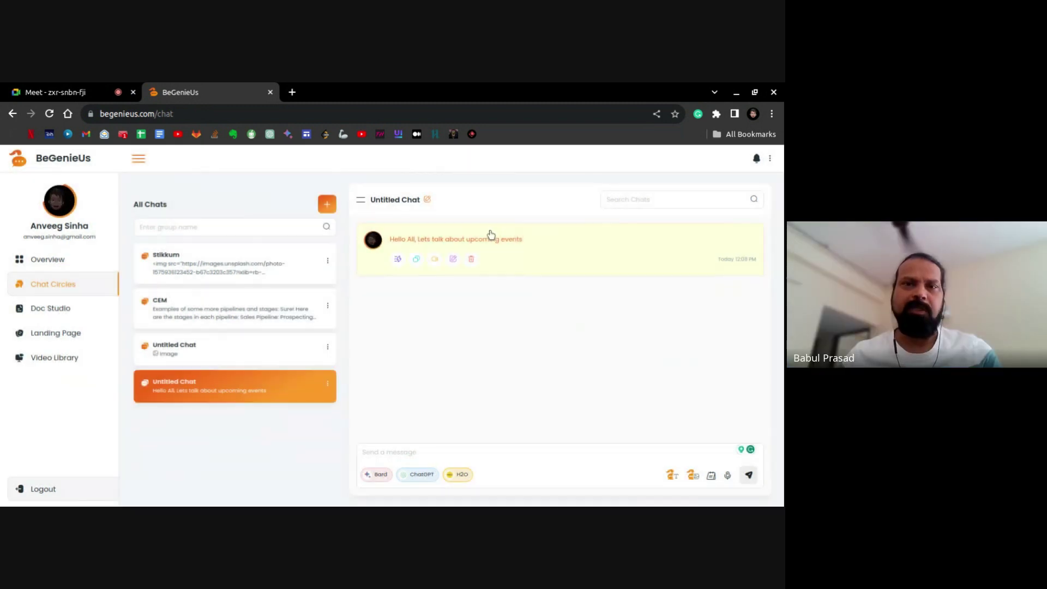
left_click(426, 201)
triple_click(442, 200)
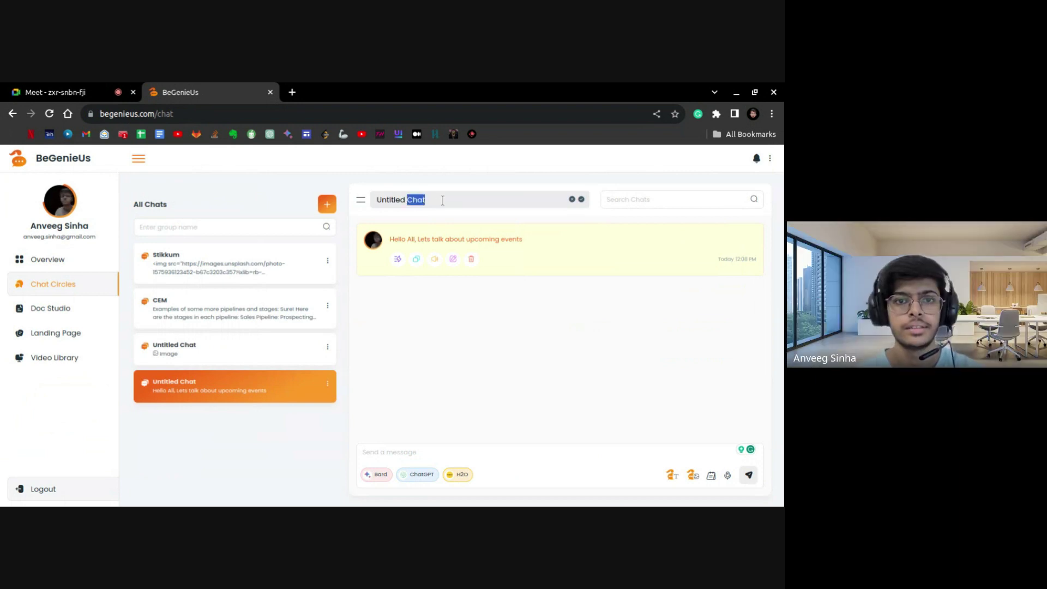
key("BackSpace")
type("Events")
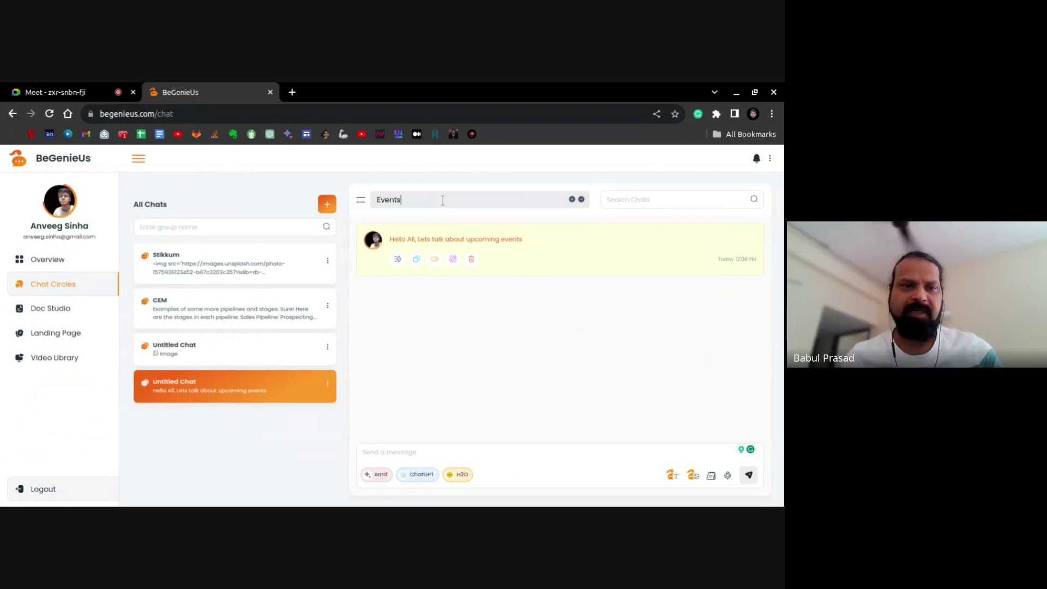
left_click(581, 200)
left_click(456, 455)
type("/genie")
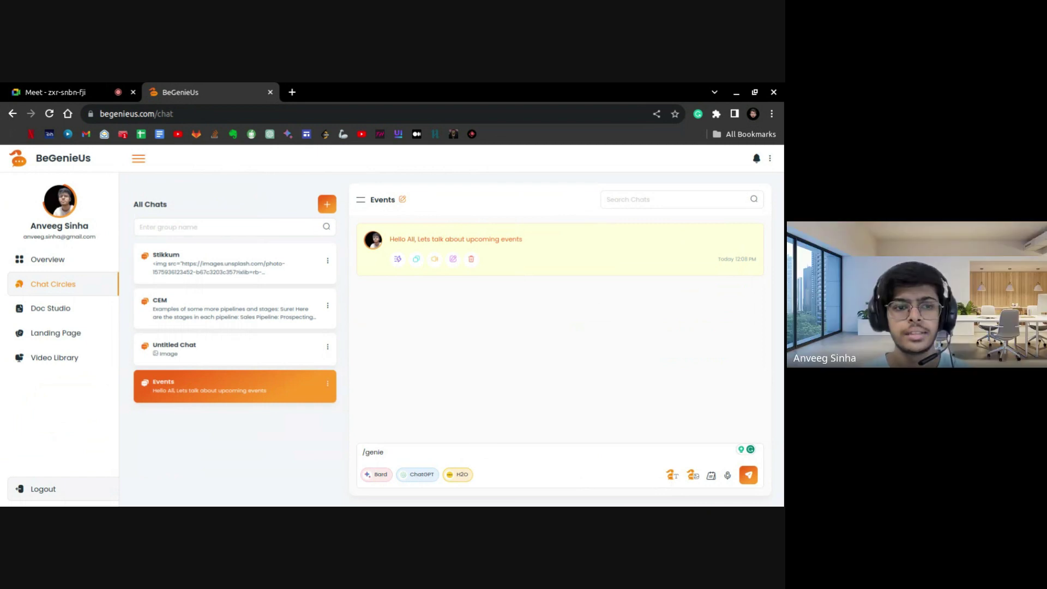
View the saved OpenAI API key, then continue the prompt with 'Please explain about A'.
left_click(772, 163)
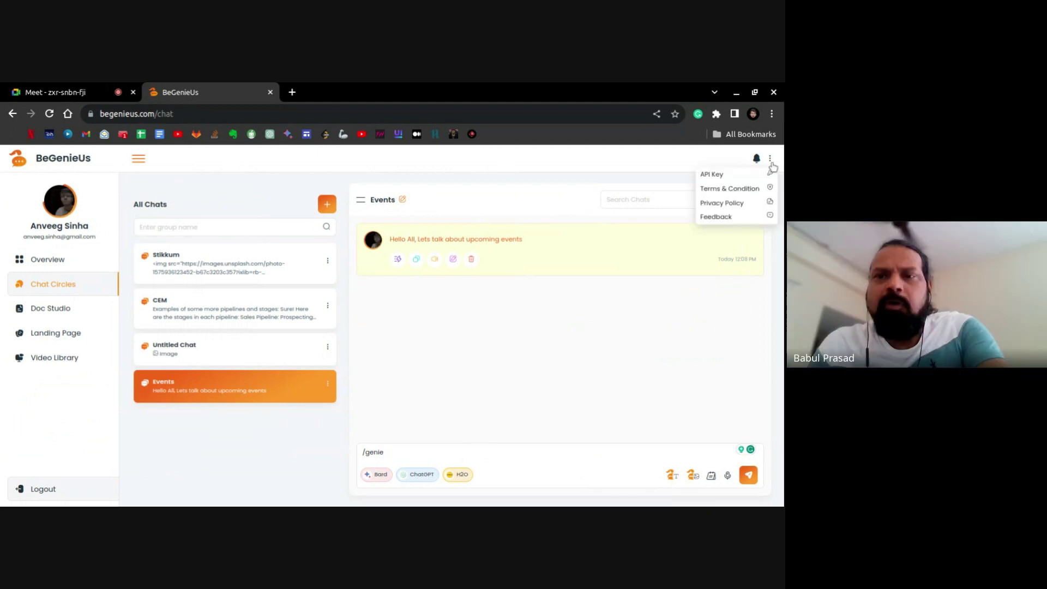
left_click(728, 174)
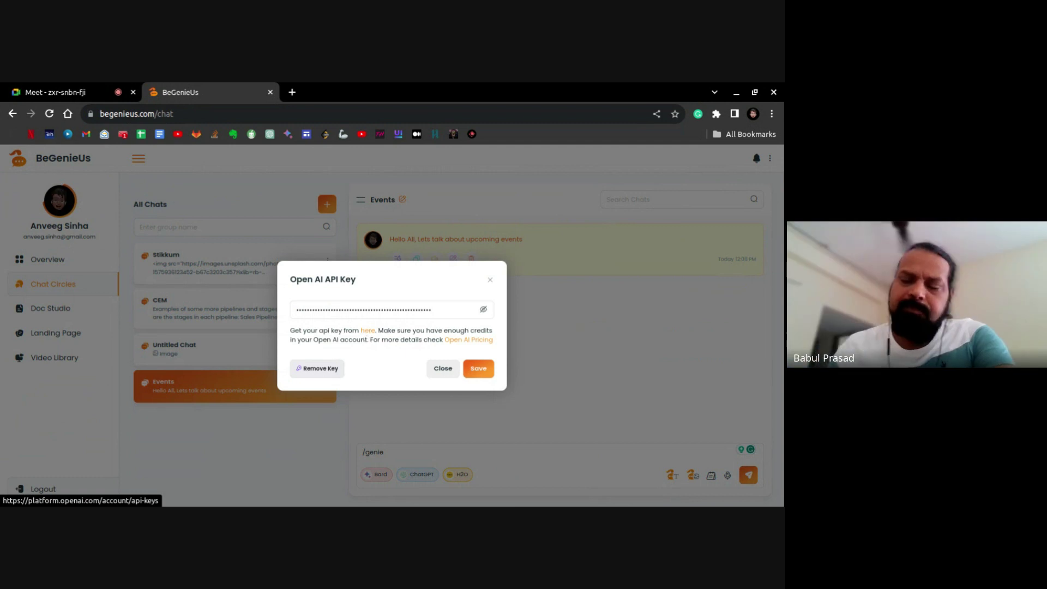
left_click(490, 282)
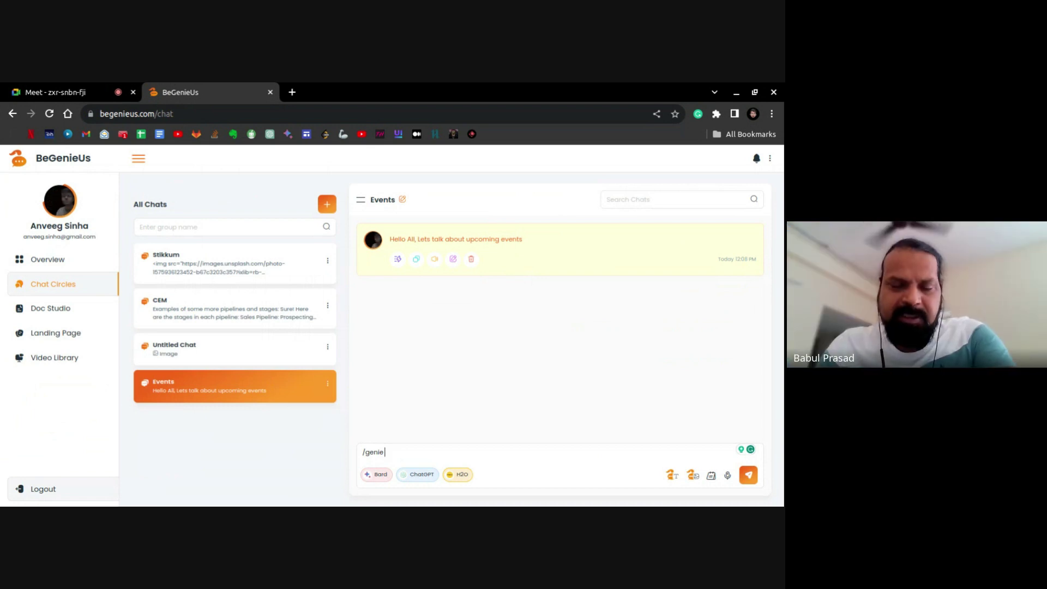
type(" Please explain about AI")
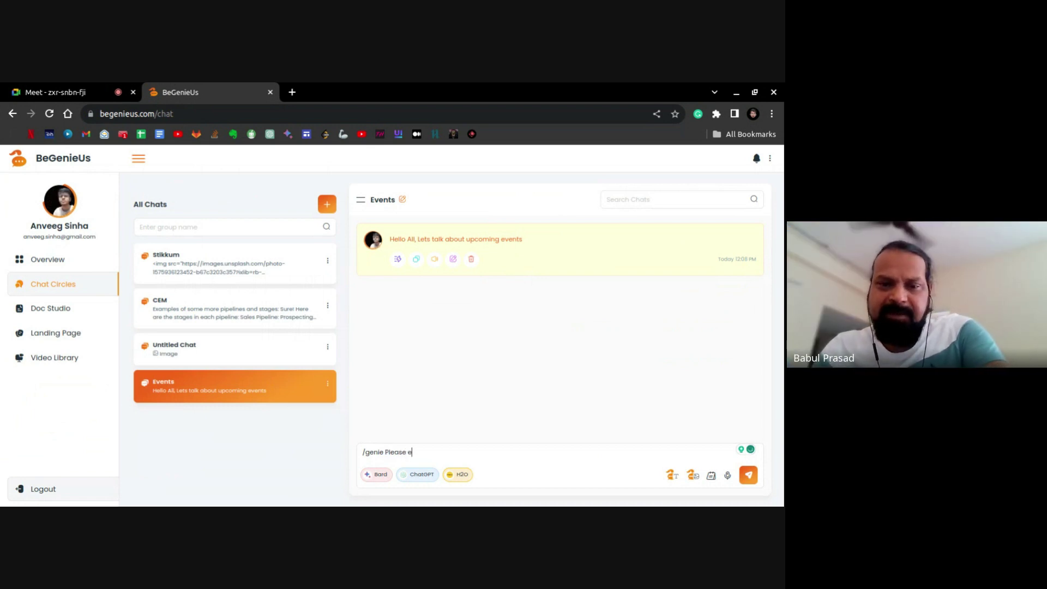